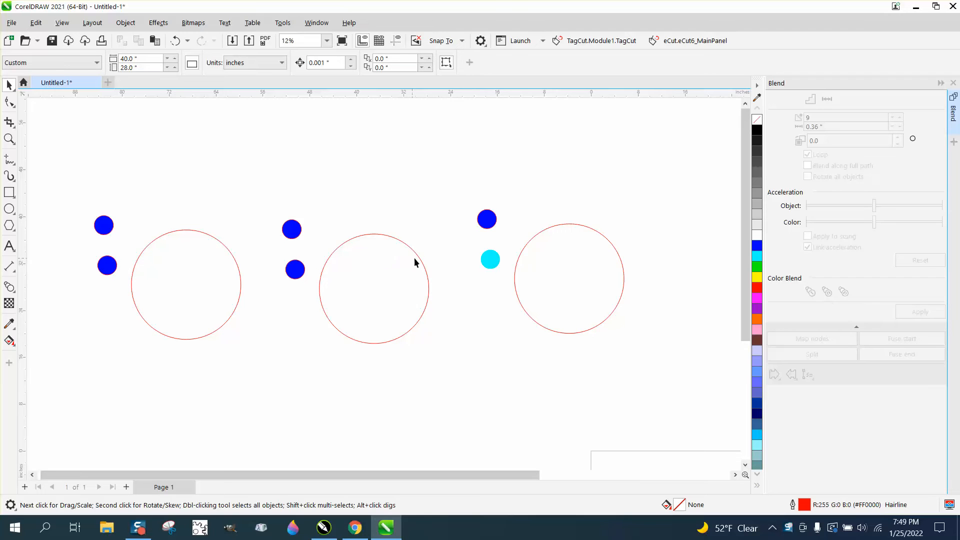
# Blend the blue and cyan circles and distribute the blend along the full path of the large circle beside them.
pyautogui.moveTo(529, 277); pyautogui.dragTo(529, 281)
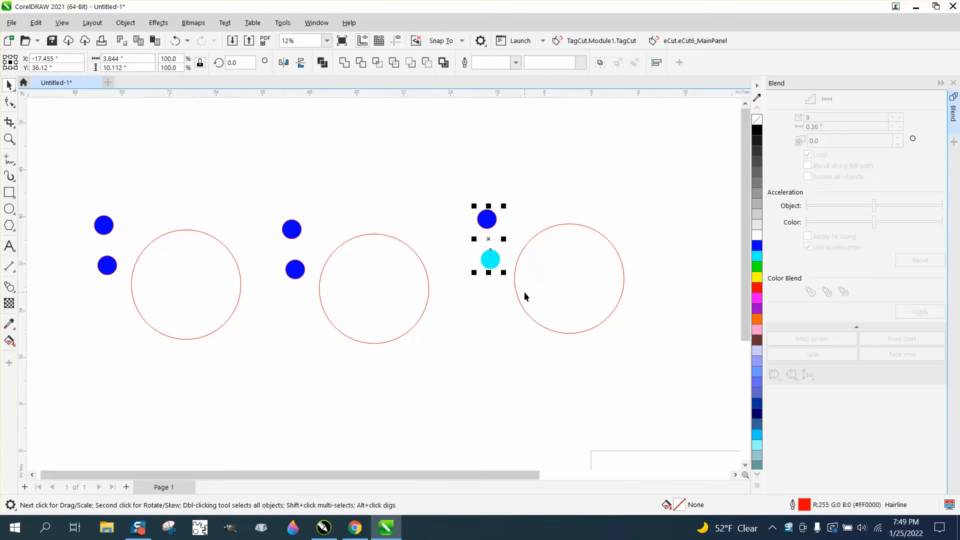
pyautogui.click(919, 312)
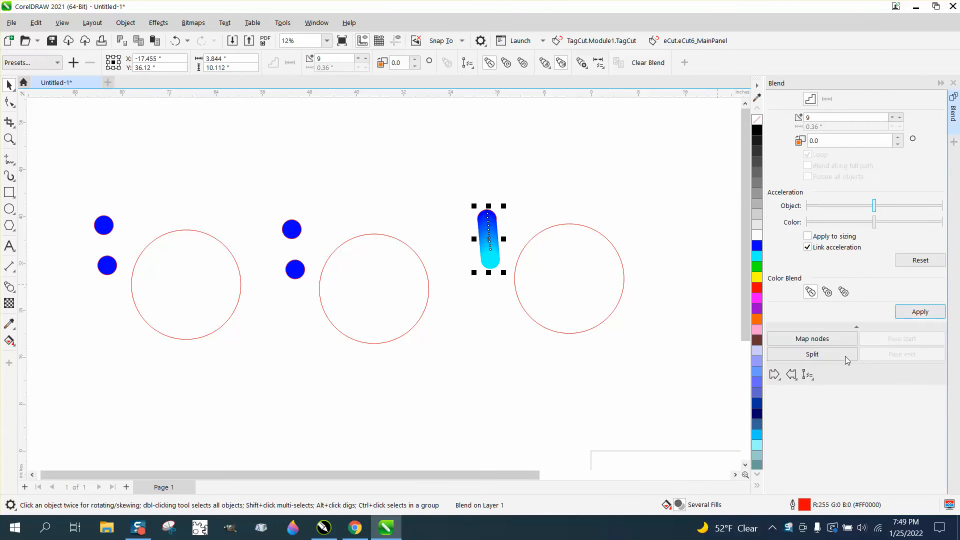
pyautogui.click(811, 382)
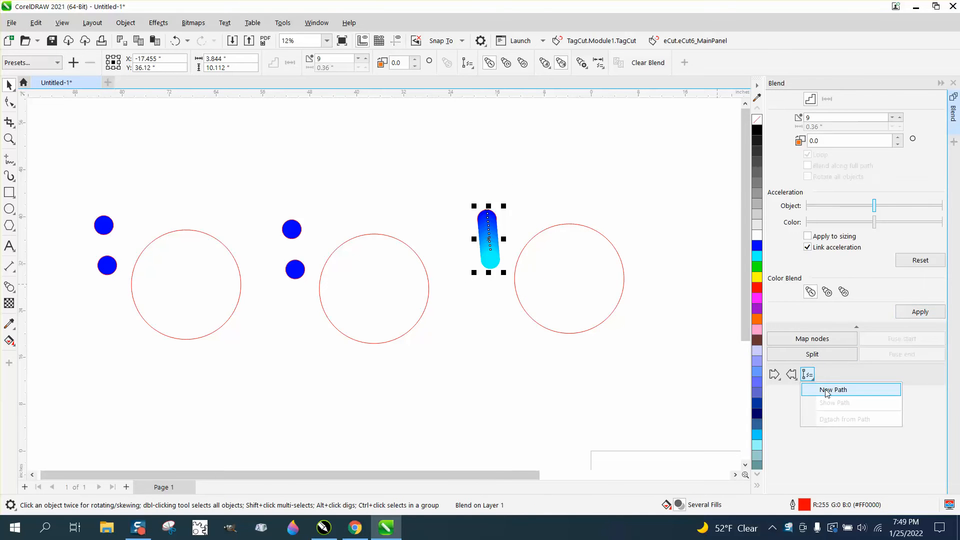
pyautogui.click(820, 388)
pyautogui.click(623, 259)
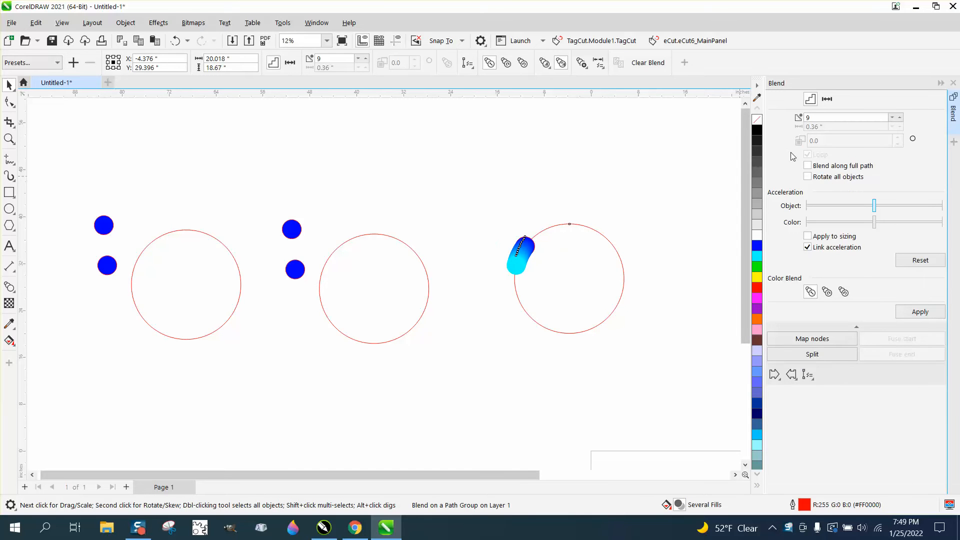
pyautogui.click(807, 166)
pyautogui.click(919, 312)
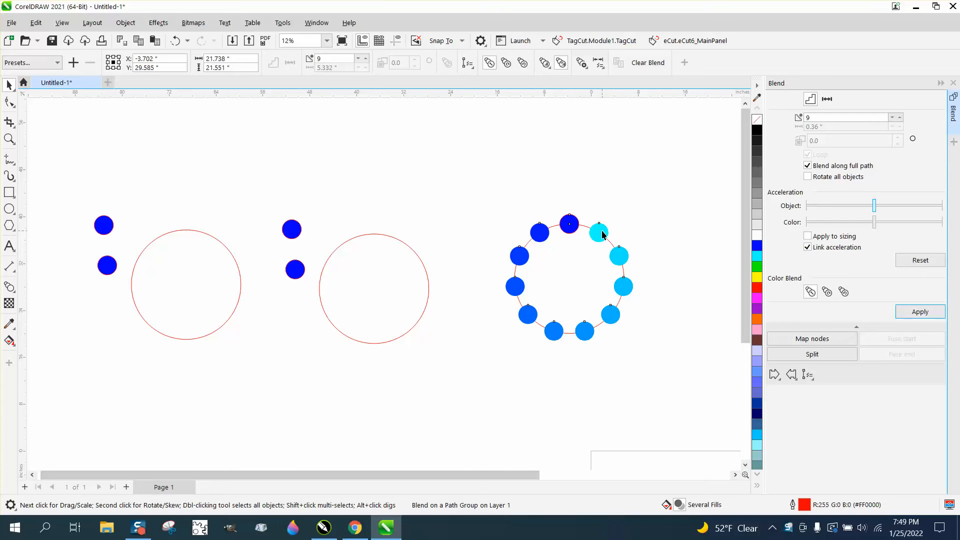
# Apply the counterclockwise color blend to the blue-to-cyan ring.
pyautogui.click(827, 292)
pyautogui.click(844, 292)
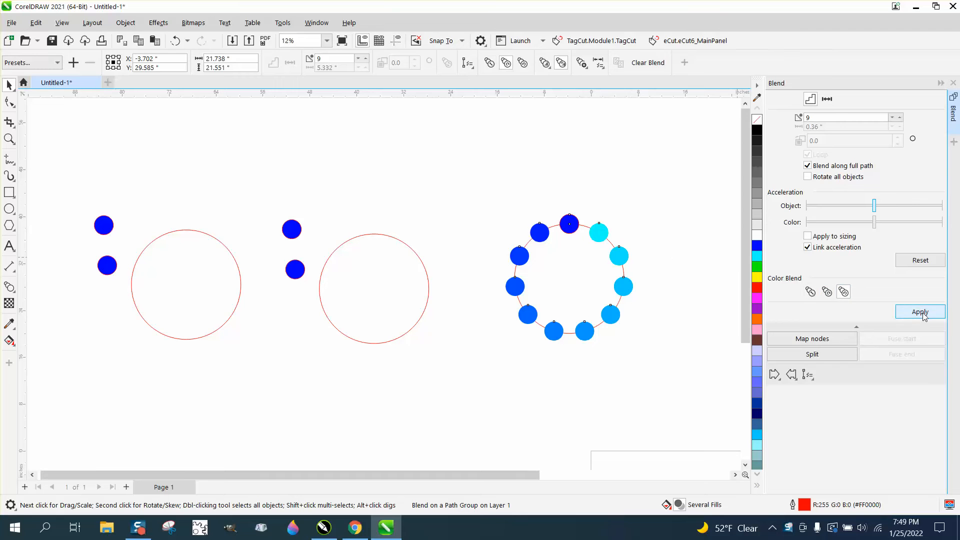
pyautogui.click(922, 315)
# Try the clockwise color blend on the blue-to-cyan ring, and return it to the counterclockwise color blend.
pyautogui.click(832, 295)
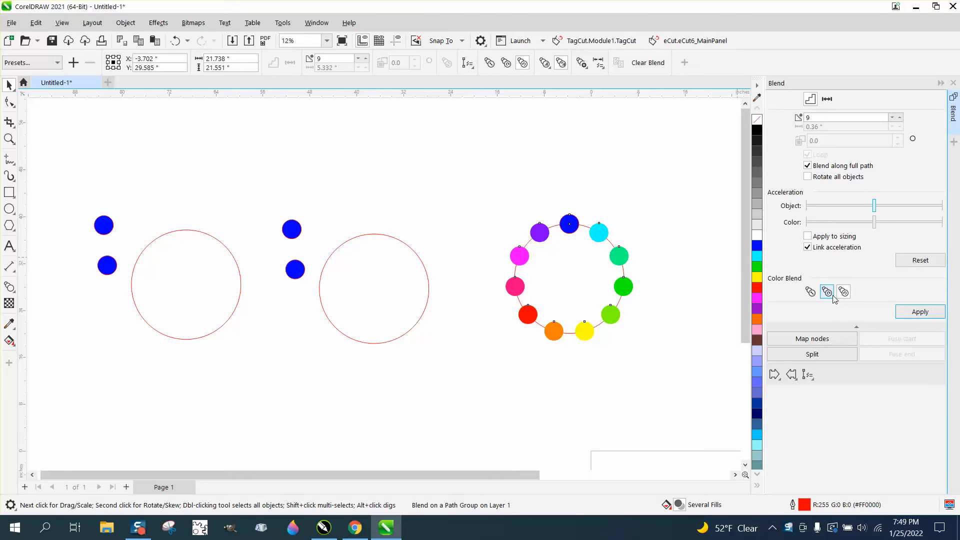
pyautogui.click(906, 310)
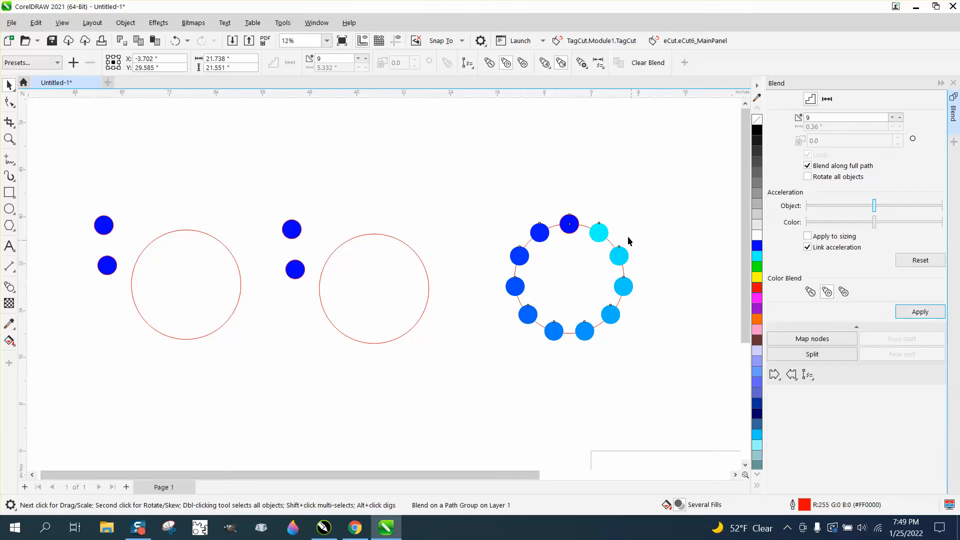
pyautogui.click(845, 293)
pyautogui.click(918, 313)
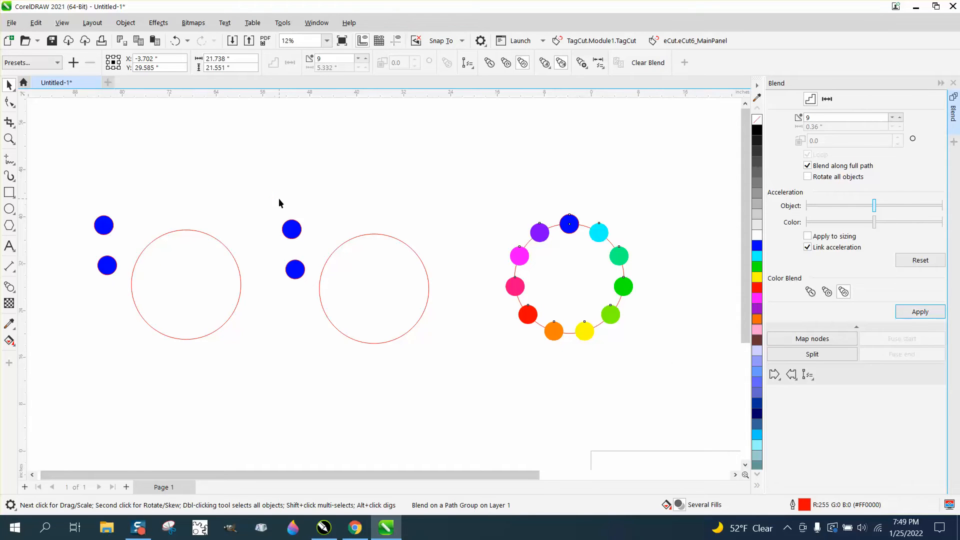
# Blend the two blue circles next to the middle large circle along its full path, using the clockwise color blend.
pyautogui.moveTo(275, 198); pyautogui.dragTo(312, 306)
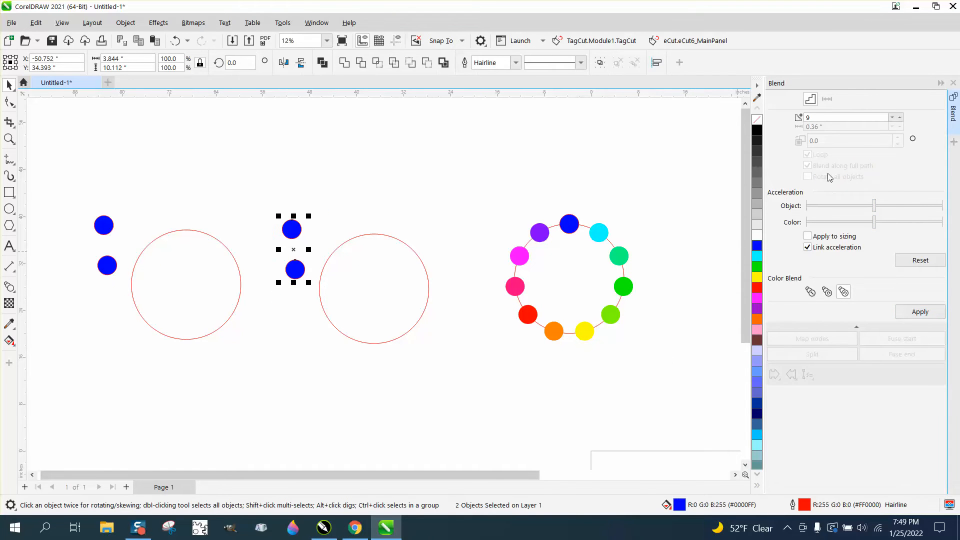
pyautogui.click(931, 313)
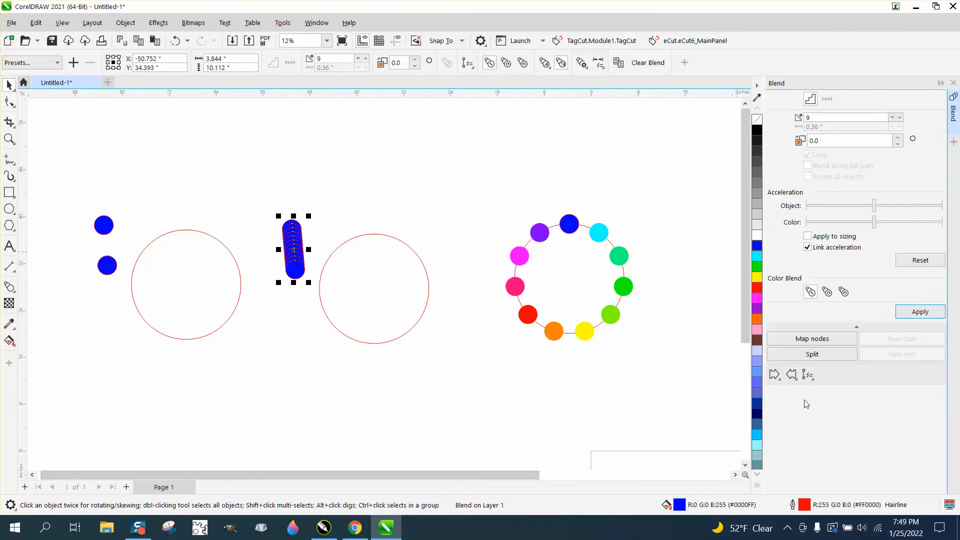
pyautogui.click(808, 374)
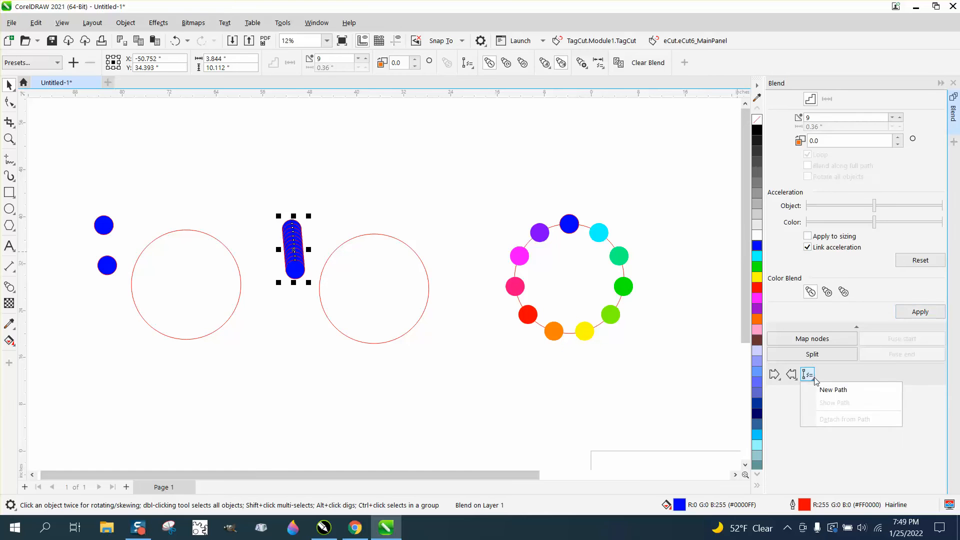
pyautogui.click(846, 392)
pyautogui.click(401, 240)
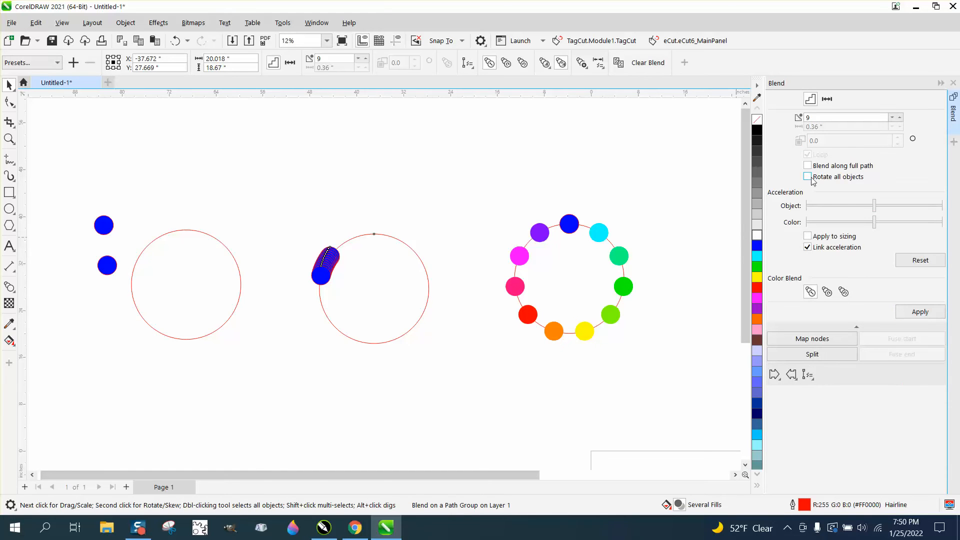
pyautogui.click(920, 312)
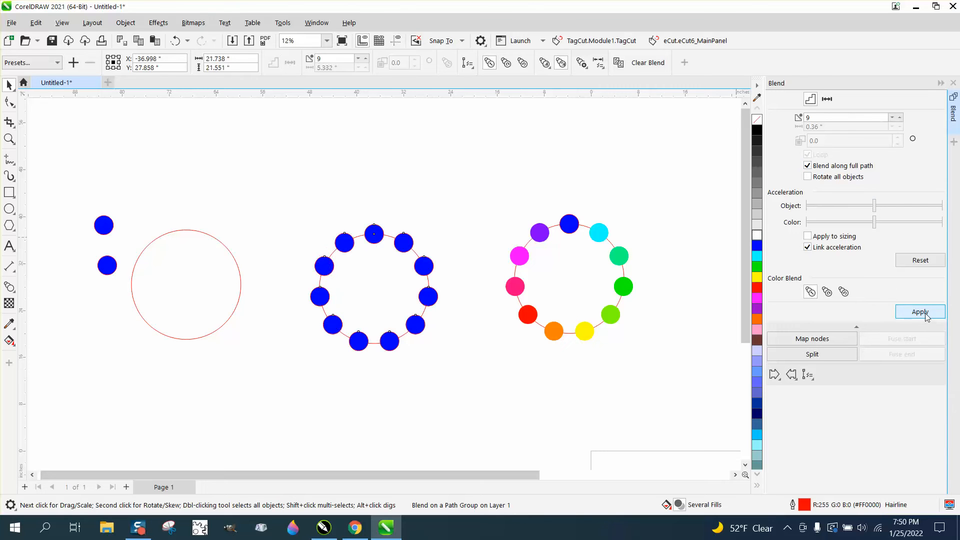
pyautogui.click(828, 294)
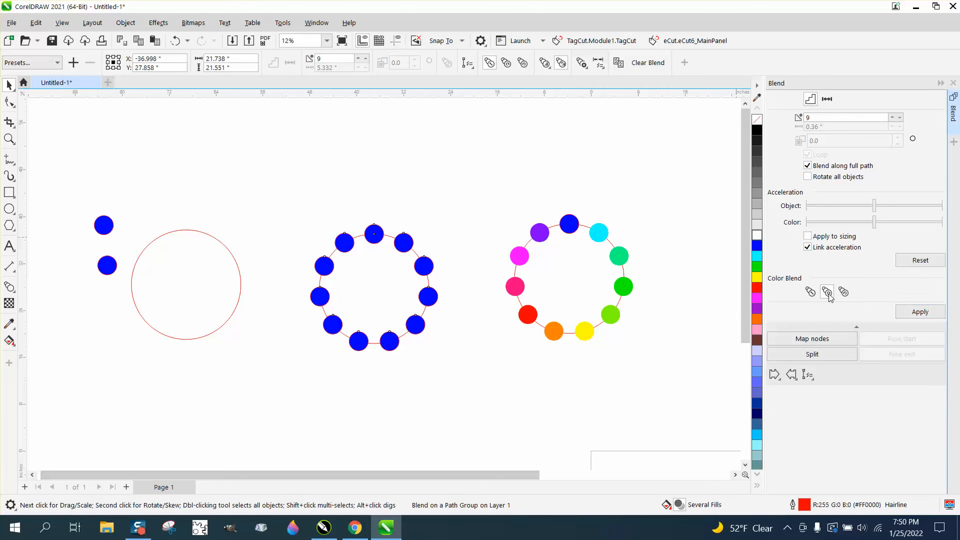
pyautogui.click(912, 315)
# Blend the remaining two blue circles along the full path of the leftmost large circle, using the counterclockwise color blend.
pyautogui.moveTo(43, 181); pyautogui.dragTo(183, 298)
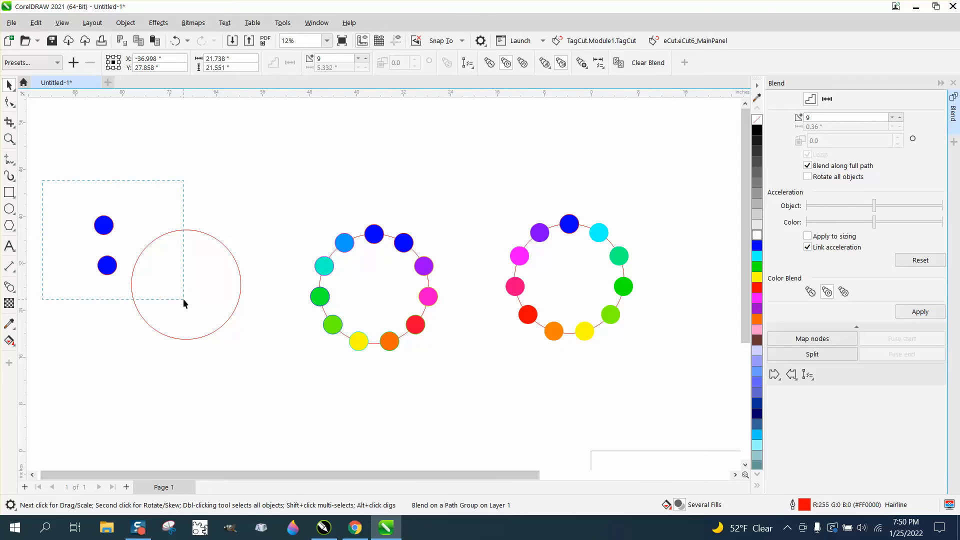
pyautogui.click(926, 312)
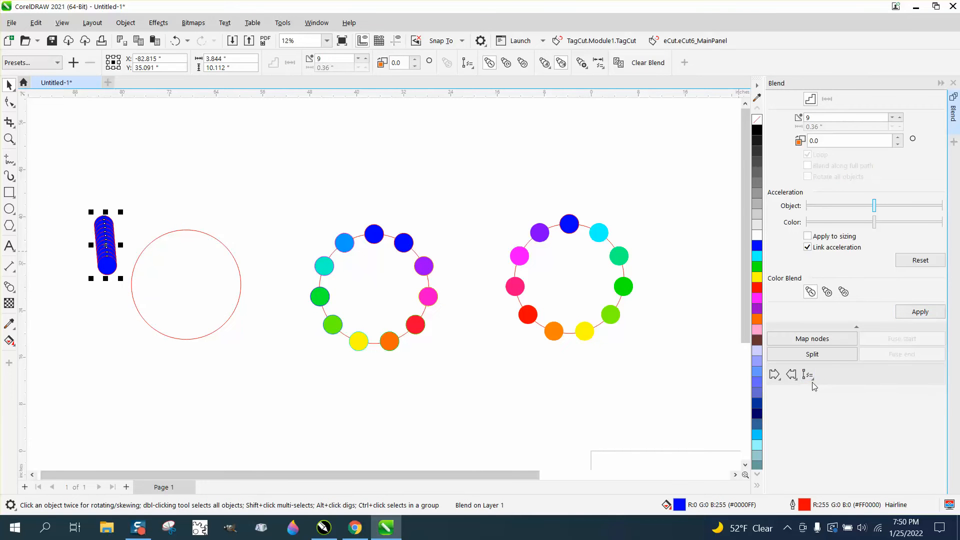
pyautogui.click(808, 375)
pyautogui.click(834, 390)
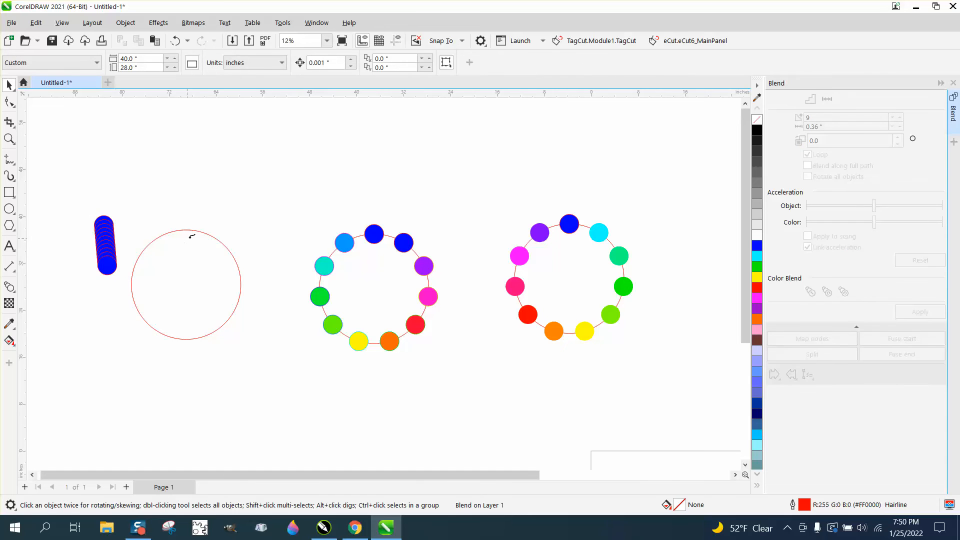
pyautogui.click(194, 231)
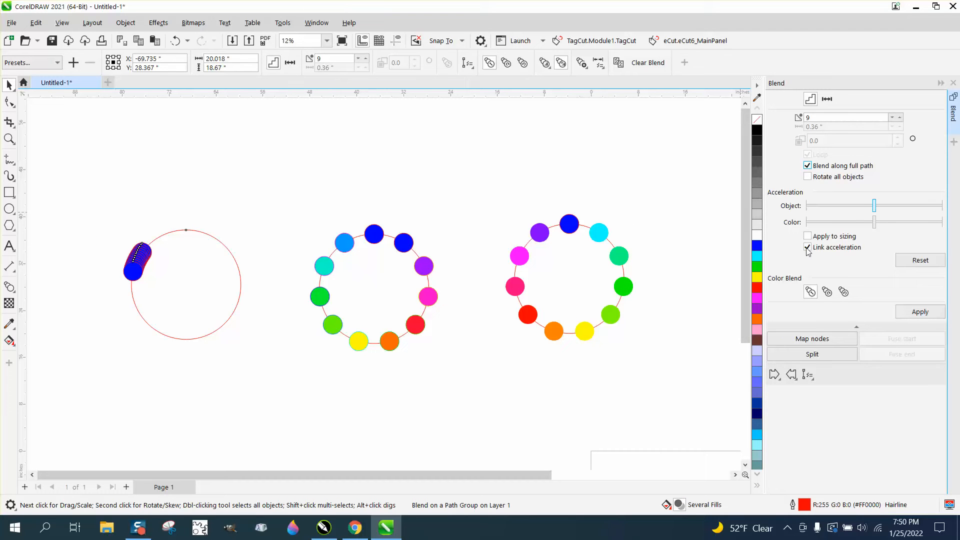
pyautogui.click(898, 315)
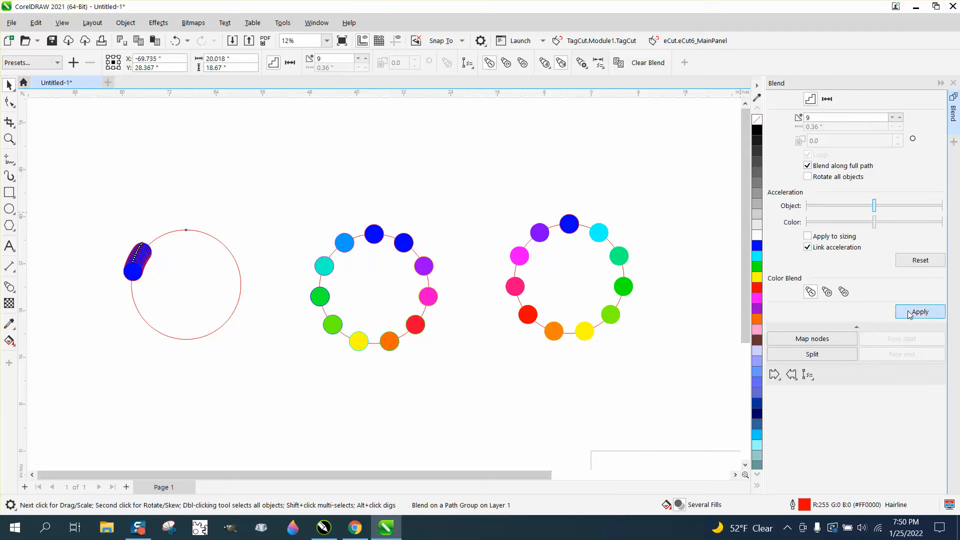
pyautogui.click(844, 293)
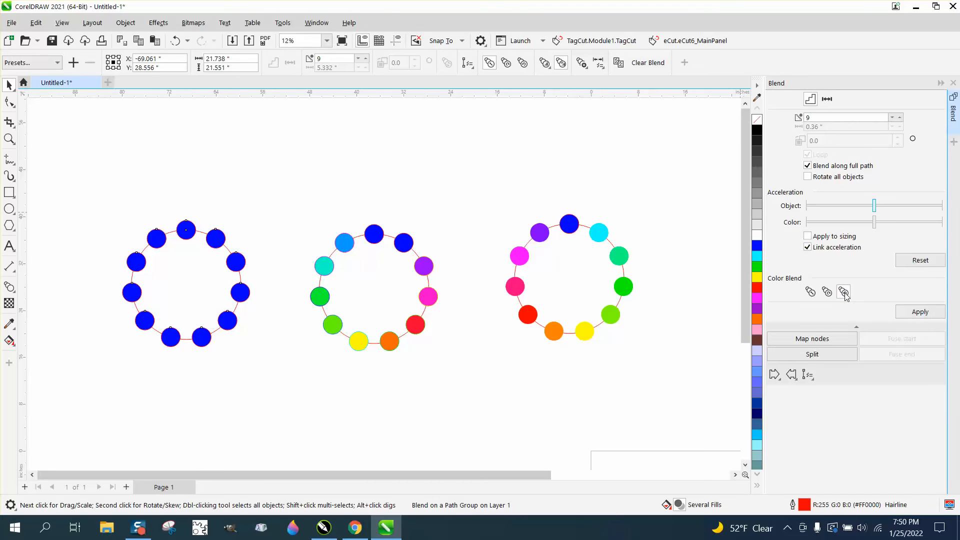
pyautogui.click(924, 313)
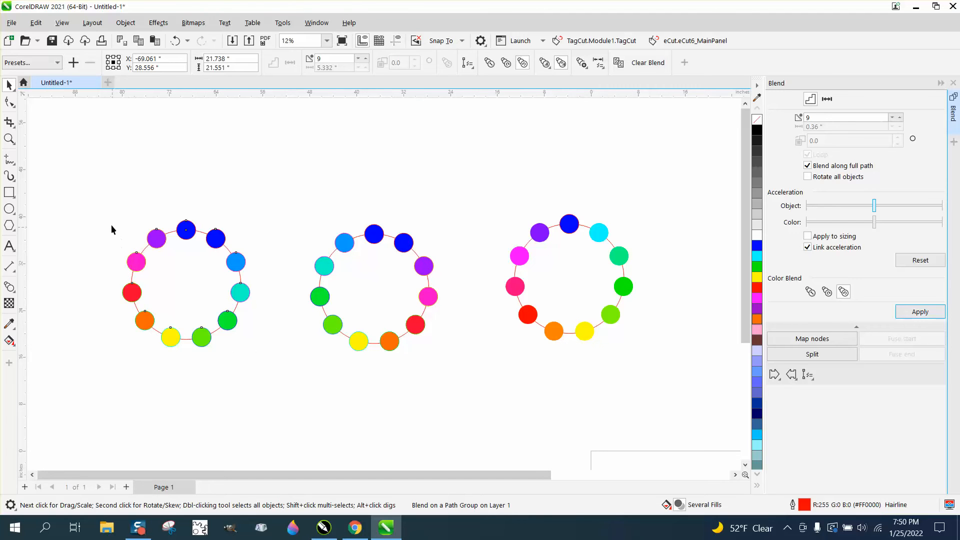
# Mirror the leftmost ring horizontally and place it directly beside the middle ring.
pyautogui.moveTo(101, 214); pyautogui.dragTo(303, 352)
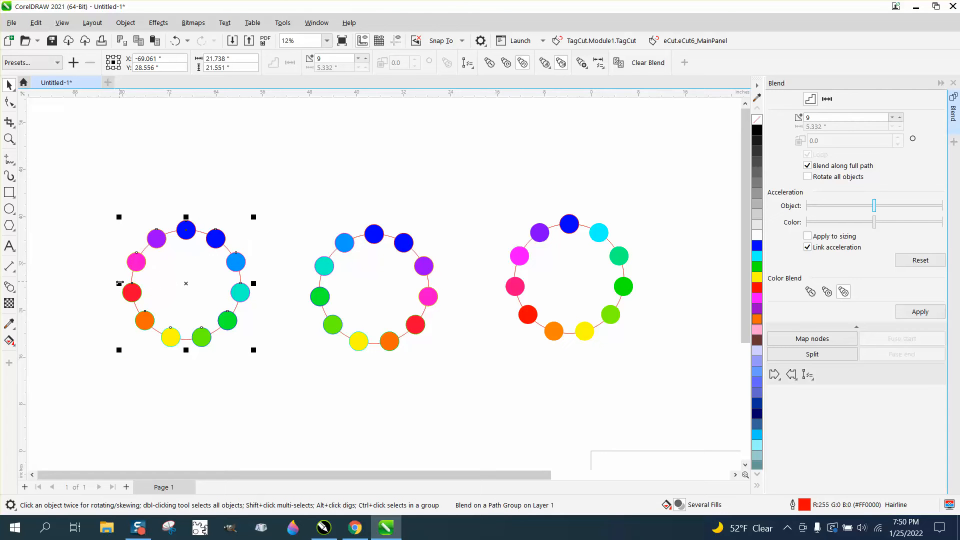
pyautogui.moveTo(186, 278); pyautogui.dragTo(187, 172)
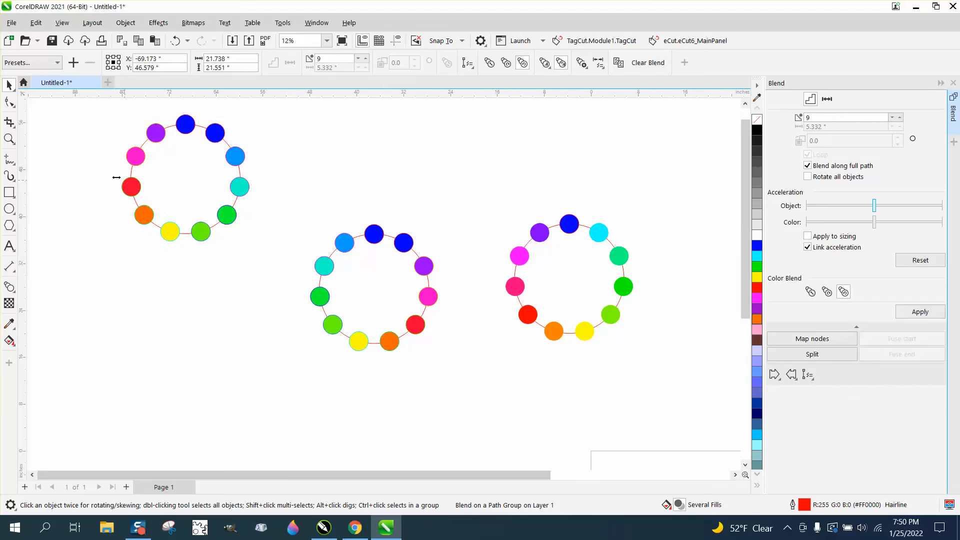
pyautogui.moveTo(117, 178); pyautogui.dragTo(378, 180)
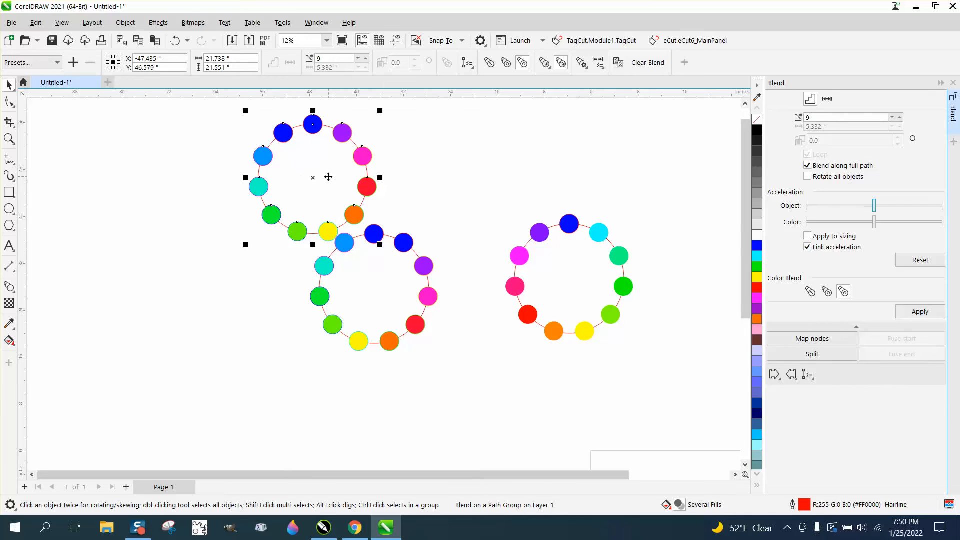
pyautogui.moveTo(313, 179); pyautogui.dragTo(242, 293)
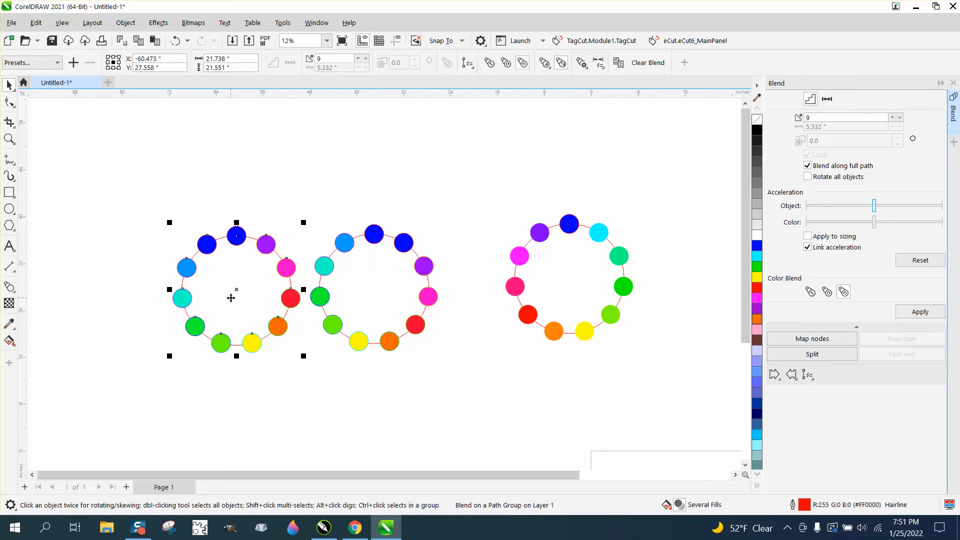
pyautogui.moveTo(241, 284); pyautogui.dragTo(238, 284)
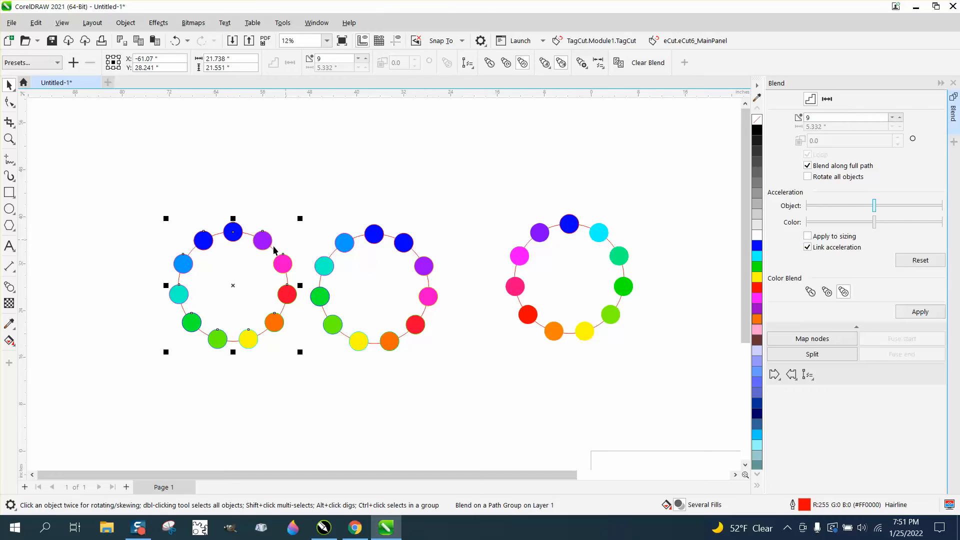
# Rotate the mirrored ring slightly clockwise about its center to match the color order of the middle ring.
pyautogui.click(233, 284)
pyautogui.moveTo(300, 220); pyautogui.dragTo(310, 251)
pyautogui.click(326, 212)
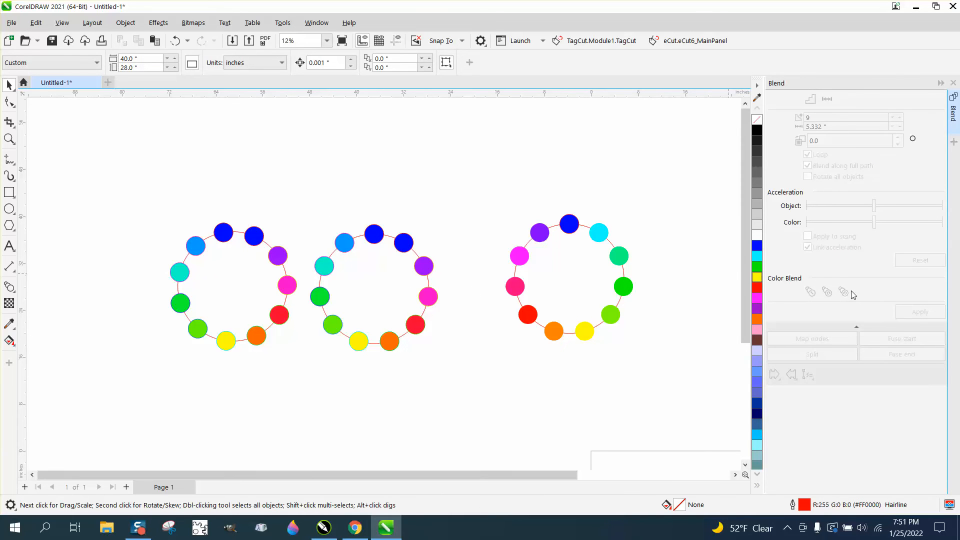
# Draw a rectangle about 52.5 by 24.6 inches above and left of the rings and fill it with blue.
pyautogui.press('F3')
pyautogui.press('F3')
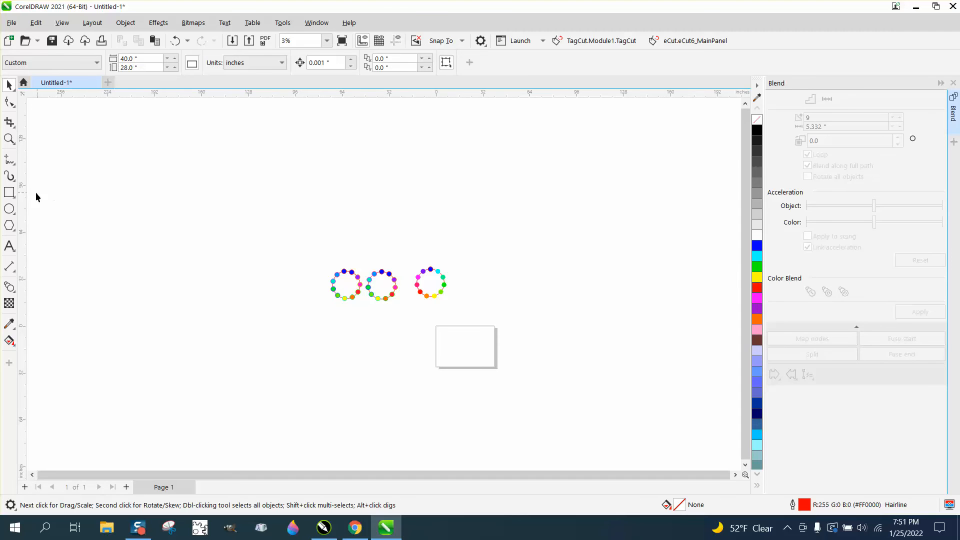
pyautogui.click(9, 192)
pyautogui.moveTo(209, 182); pyautogui.dragTo(287, 219)
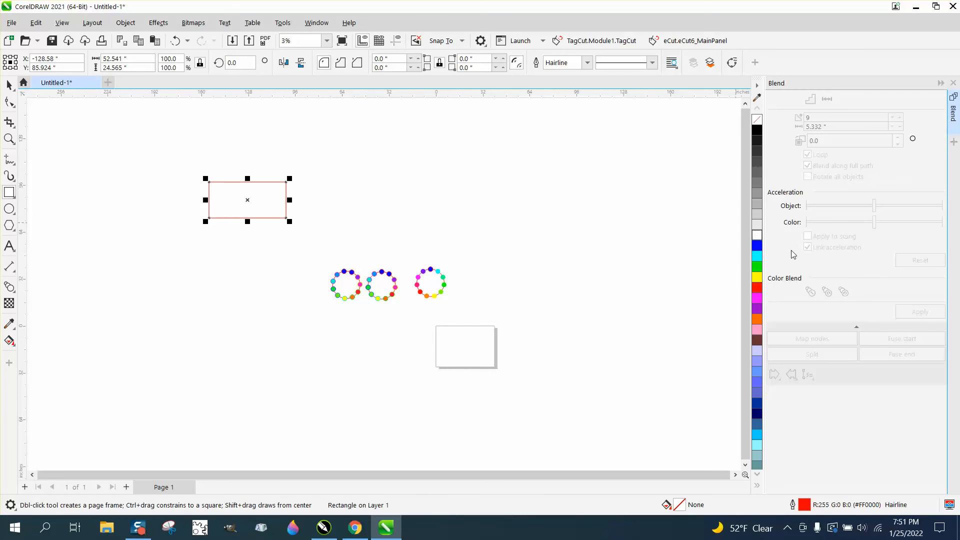
pyautogui.click(758, 246)
# Move the blue rectangle farther left and place a copy of it at about the same height, far right of the rings.
pyautogui.scroll(-1, 195, 175)
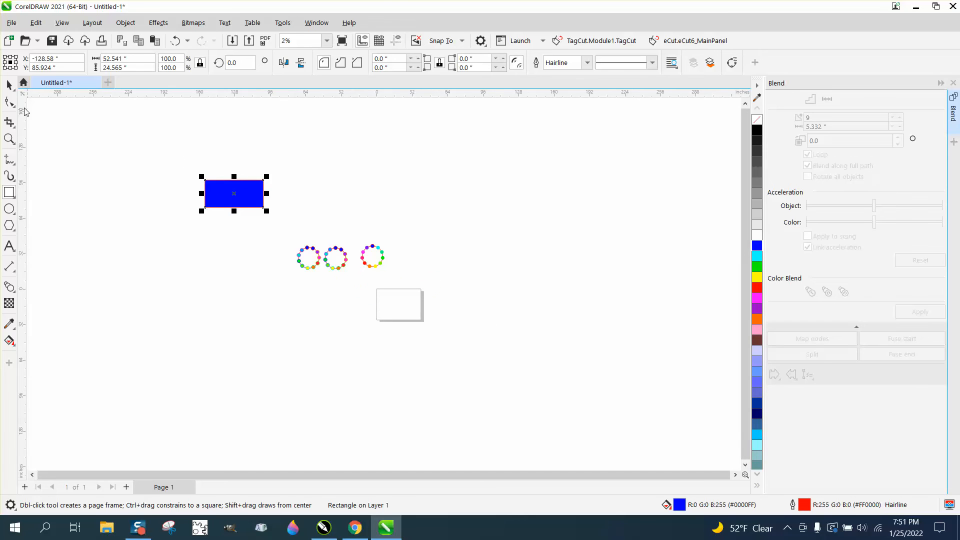
pyautogui.click(8, 86)
pyautogui.moveTo(233, 202); pyautogui.dragTo(583, 189)
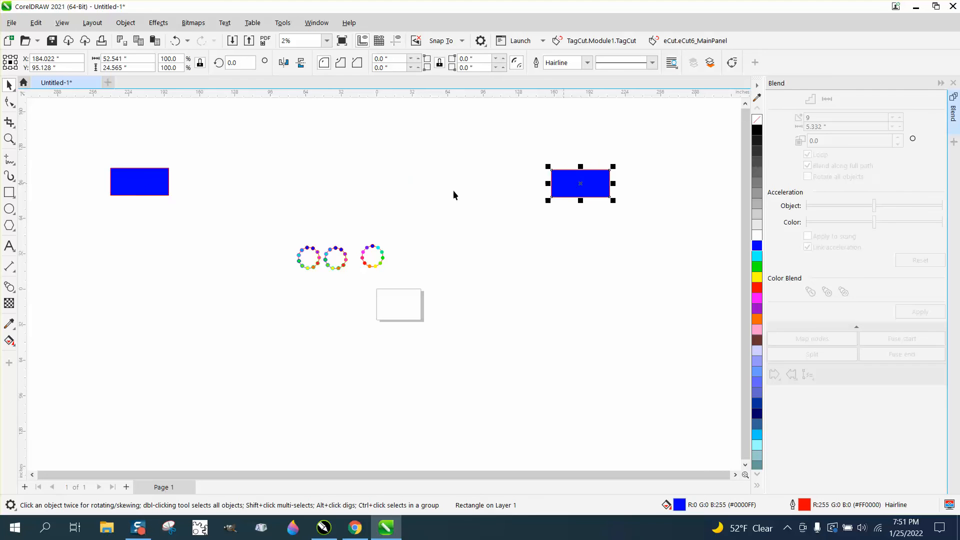
# Blend the two outlined blue rectangles with 100 steps and give the blend a clockwise color progression.
pyautogui.moveTo(76, 147); pyautogui.dragTo(643, 227)
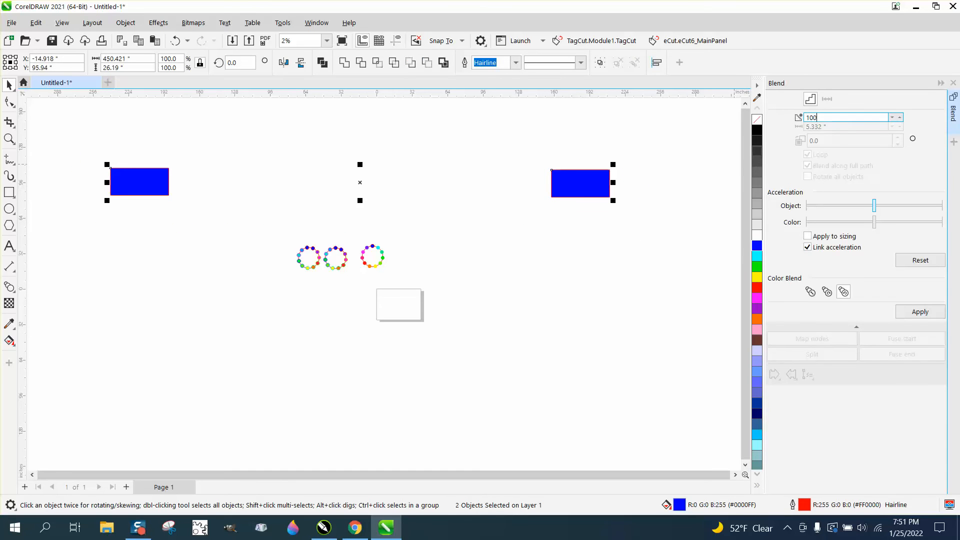
pyautogui.click(926, 312)
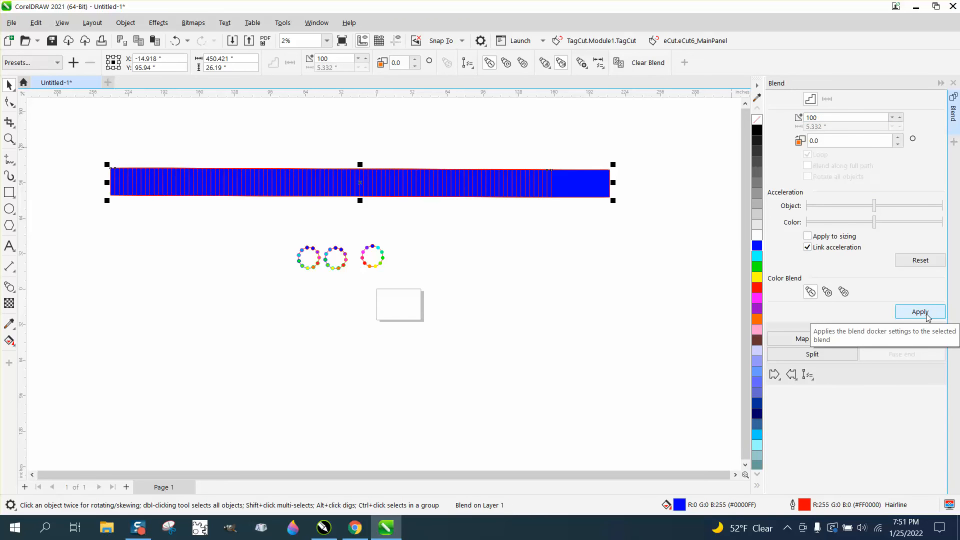
pyautogui.click(828, 293)
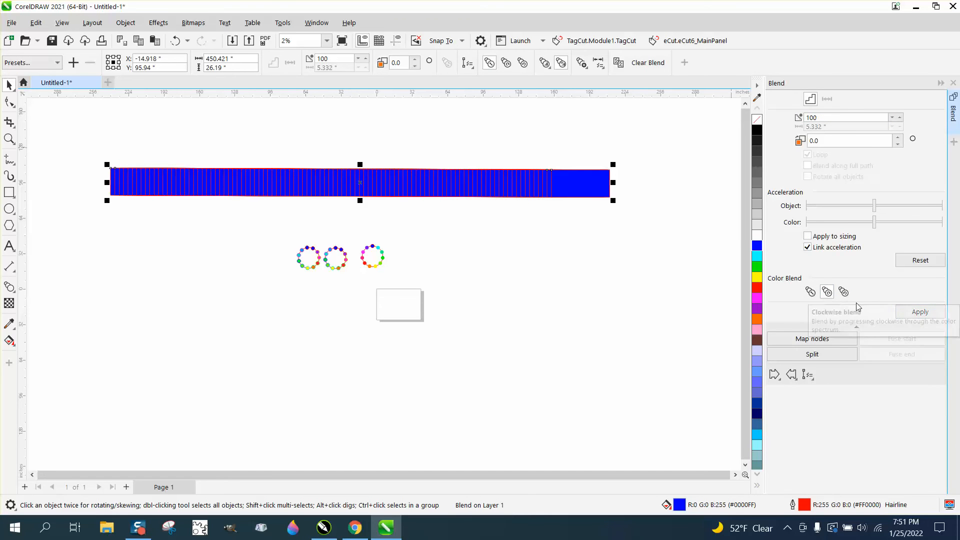
pyautogui.click(926, 312)
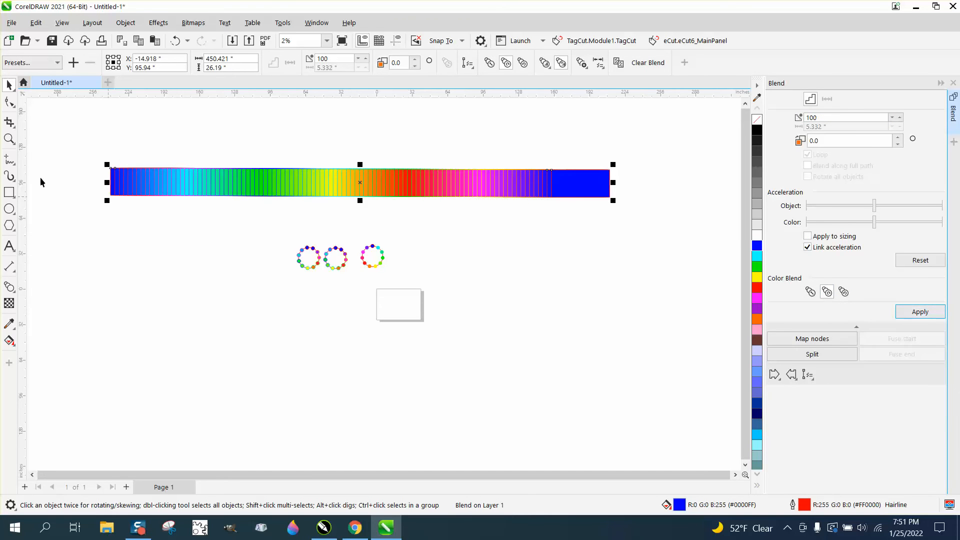
pyautogui.click(6, 140)
pyautogui.moveTo(178, 160); pyautogui.dragTo(632, 231)
pyautogui.click(9, 85)
pyautogui.scroll(-1, 113, 107)
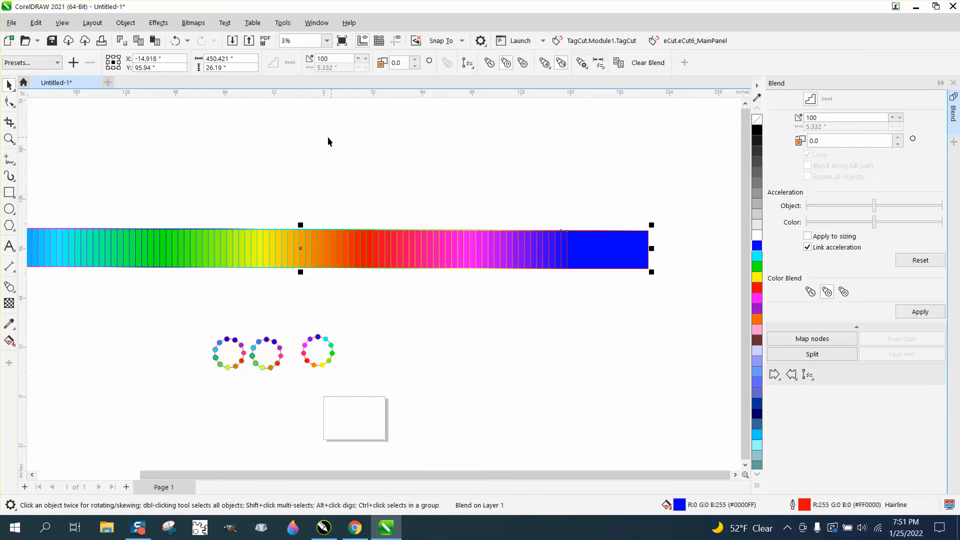
pyautogui.scroll(-1, 280, 143)
pyautogui.scroll(-1, 260, 145)
# Undo the clockwise color change and the blend to get back the two separate rectangles.
pyautogui.click(175, 41)
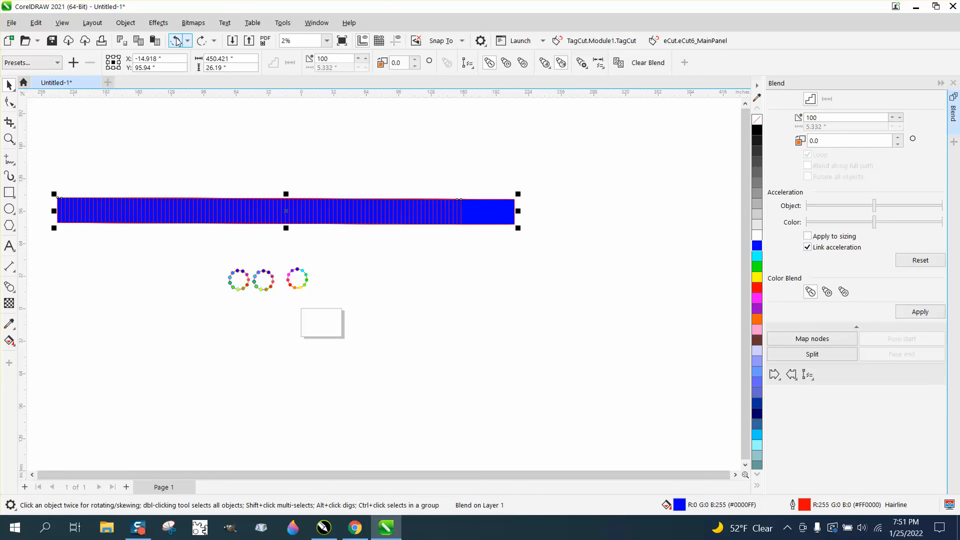
pyautogui.click(176, 42)
pyautogui.click(176, 42)
# Remove the outline from both blue rectangles.
pyautogui.moveTo(41, 171); pyautogui.dragTo(520, 257)
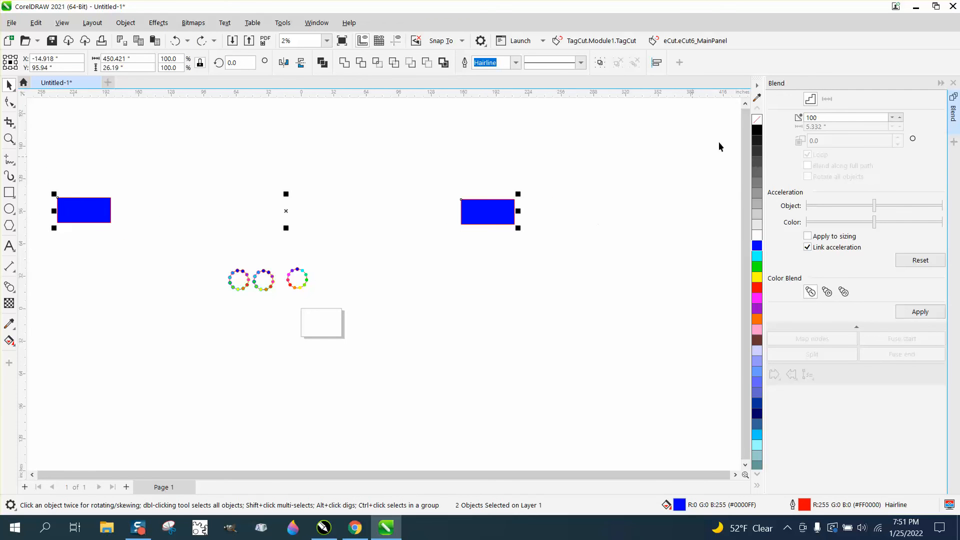
pyautogui.rightClick(757, 119)
# Blend the two outline-free blue rectangles with 100 steps and apply a clockwise color blend.
pyautogui.moveTo(30, 178); pyautogui.dragTo(579, 258)
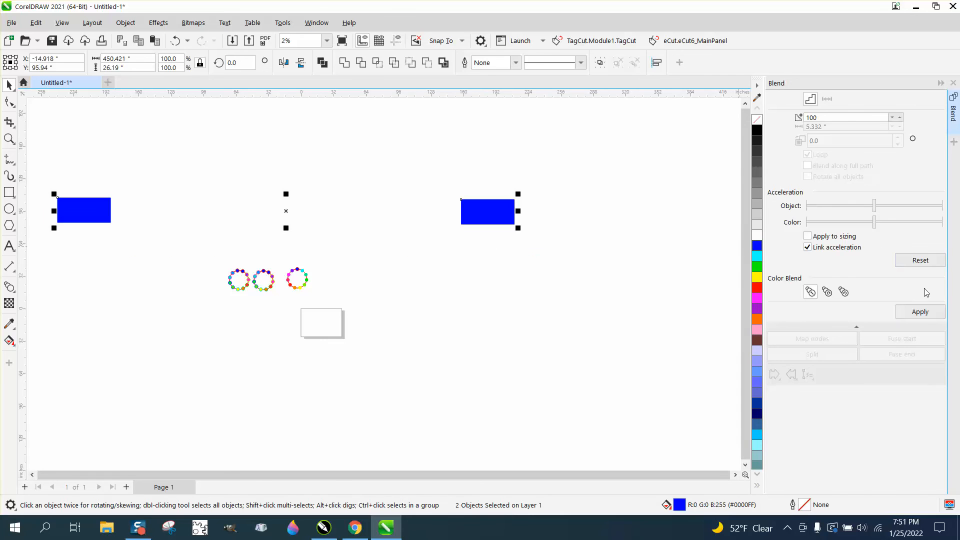
pyautogui.click(923, 312)
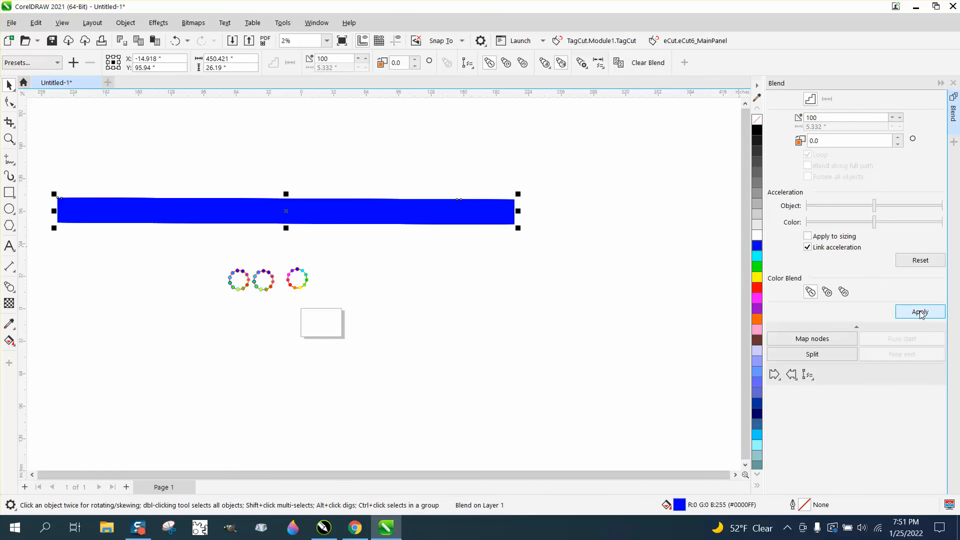
pyautogui.click(828, 292)
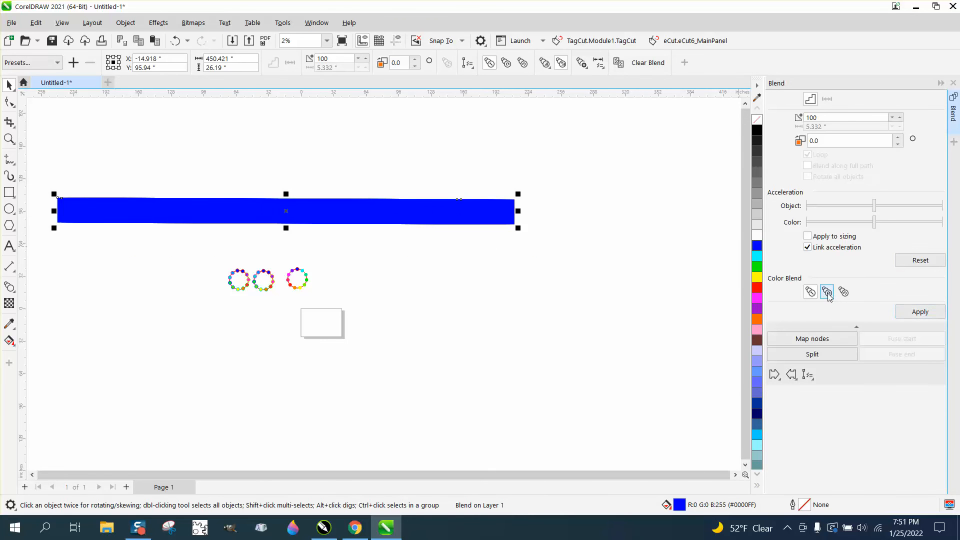
pyautogui.click(922, 313)
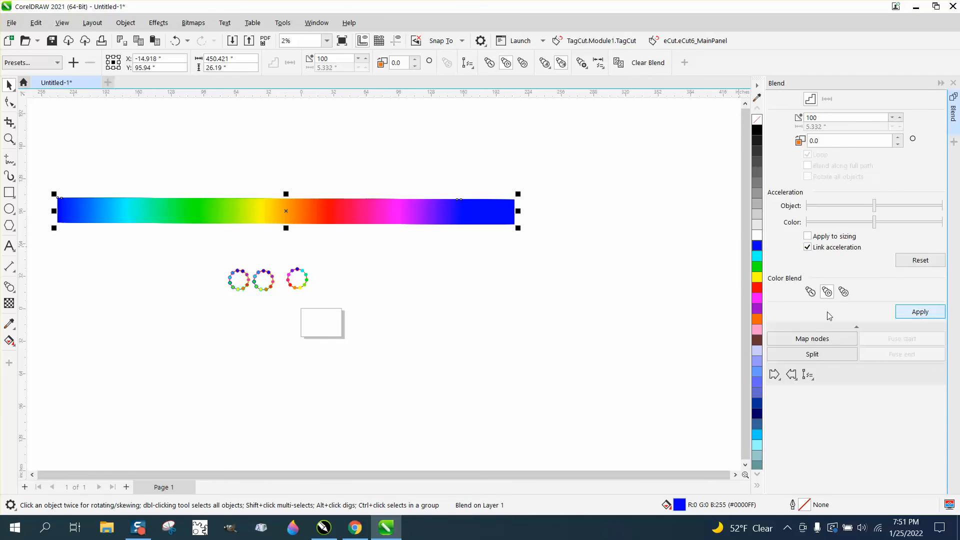
pyautogui.click(9, 139)
pyautogui.moveTo(49, 173); pyautogui.dragTo(600, 264)
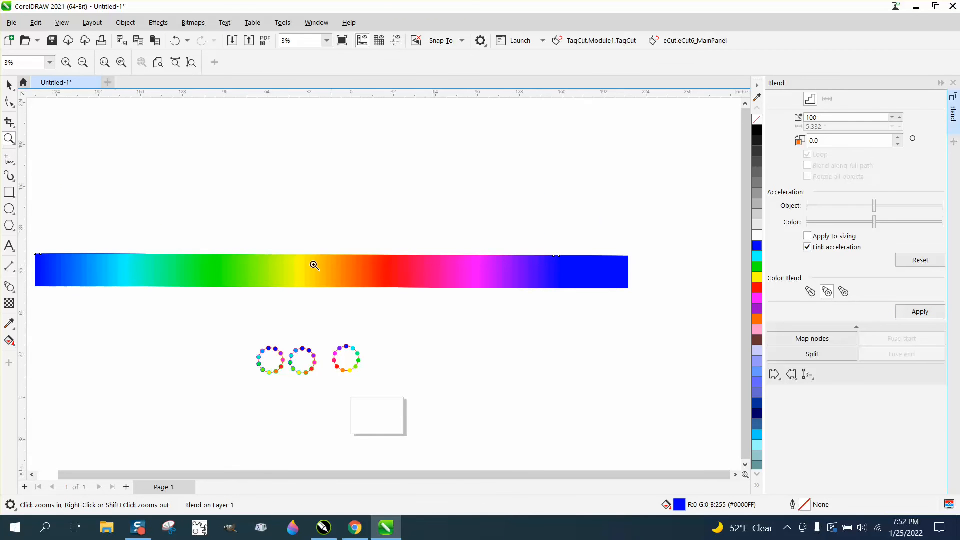
pyautogui.moveTo(306, 249); pyautogui.dragTo(426, 280)
pyautogui.scroll(-5, 382, 259)
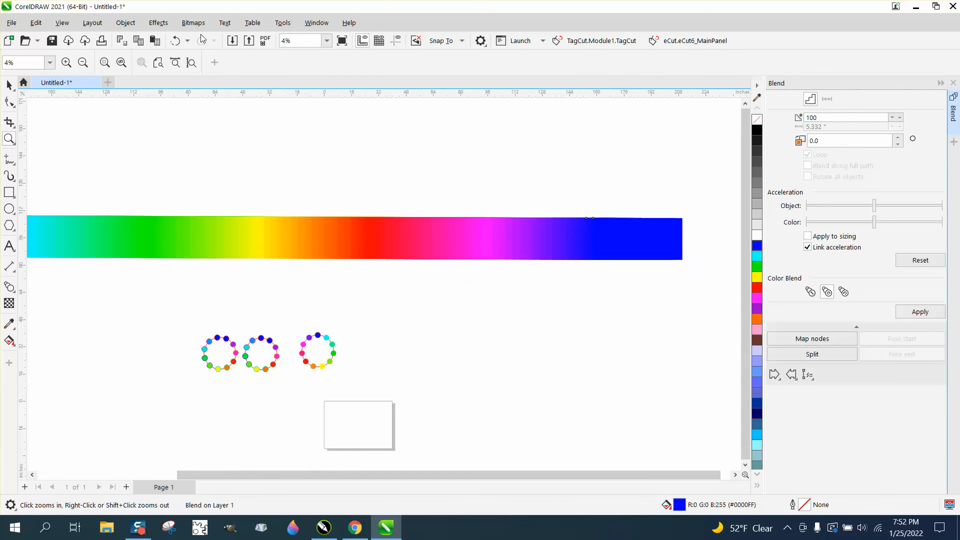
# Undo the 100-step blend and its clockwise coloring, leaving the two outline-free rectangles.
pyautogui.click(175, 41)
pyautogui.scroll(-1, 505, 159)
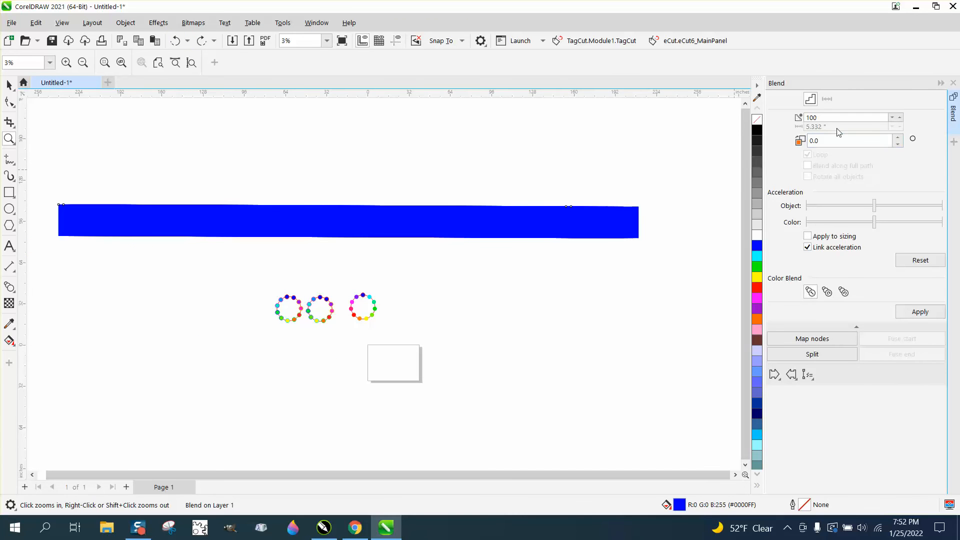
pyautogui.click(174, 43)
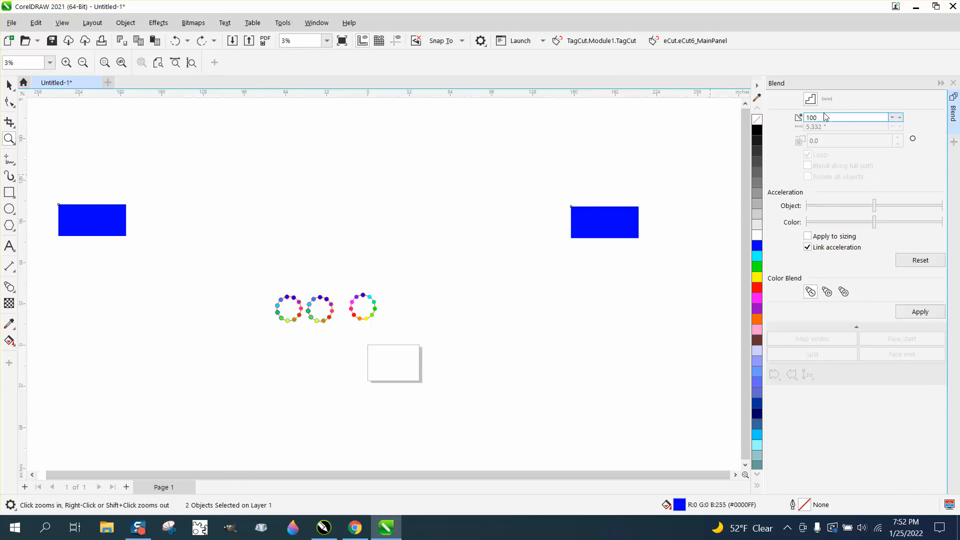
# Blend the two blue rectangles with 999 steps and apply a clockwise color blend to form a rainbow strip.
pyautogui.write('999')
pyautogui.click(922, 312)
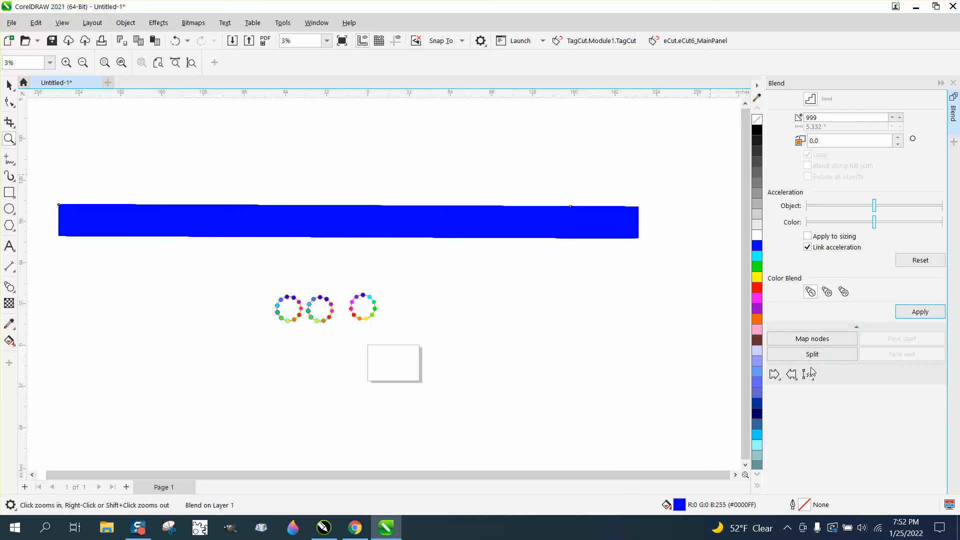
pyautogui.click(828, 297)
pyautogui.click(920, 312)
# Examine the smoothness of the color transitions and the edges along the rainbow strip, close up and as a whole.
pyautogui.click(9, 139)
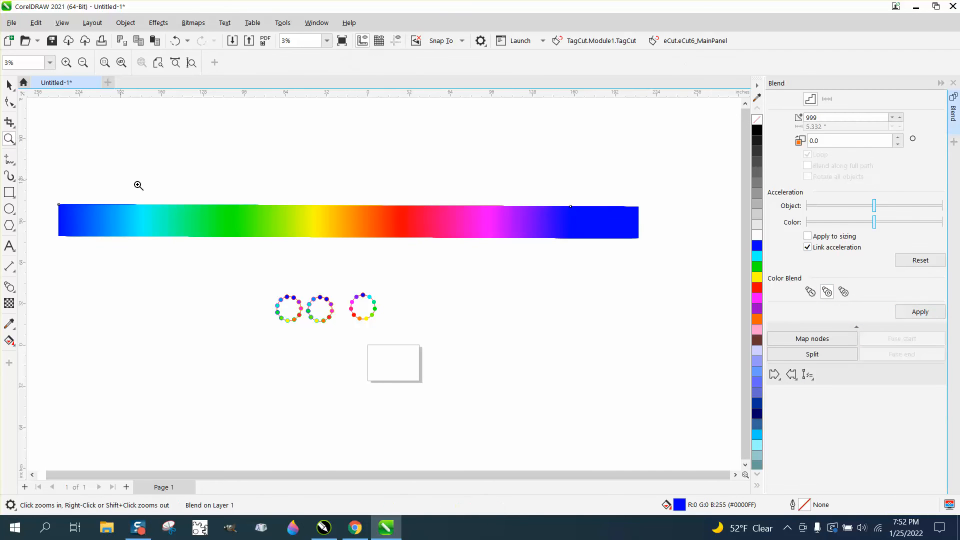
pyautogui.moveTo(206, 198); pyautogui.dragTo(500, 272)
pyautogui.scroll(-3, 491, 277)
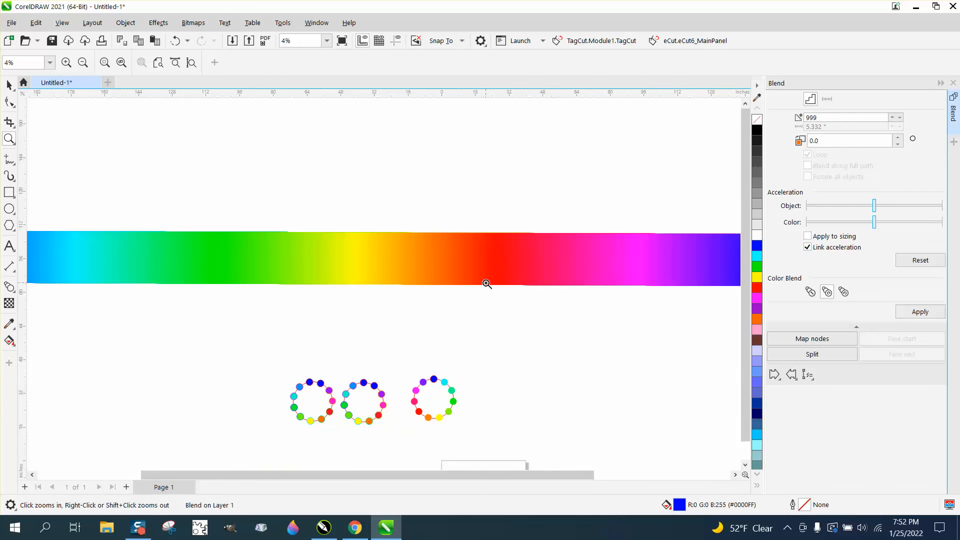
pyautogui.scroll(-1, 484, 277)
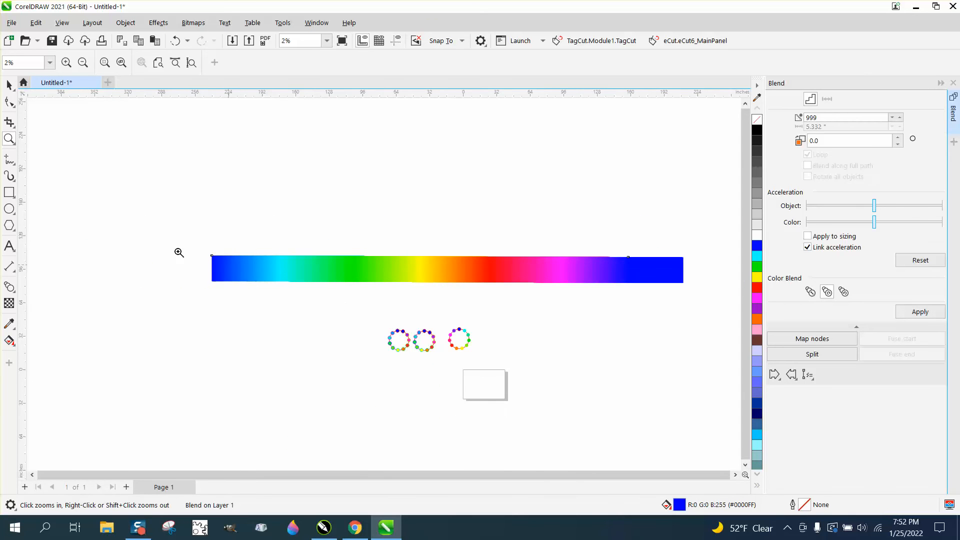
pyautogui.moveTo(180, 231); pyautogui.dragTo(687, 334)
pyautogui.moveTo(338, 256); pyautogui.dragTo(583, 303)
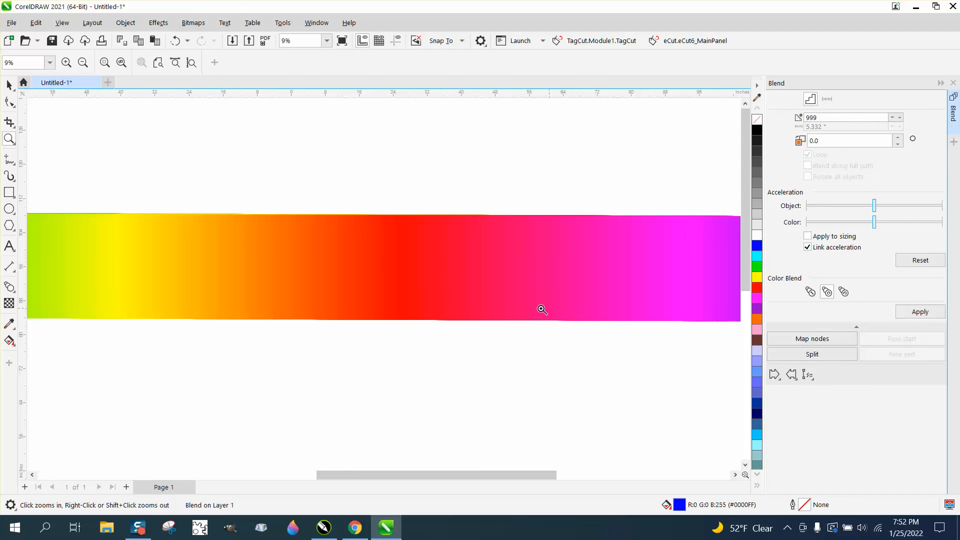
pyautogui.scroll(-3, 395, 283)
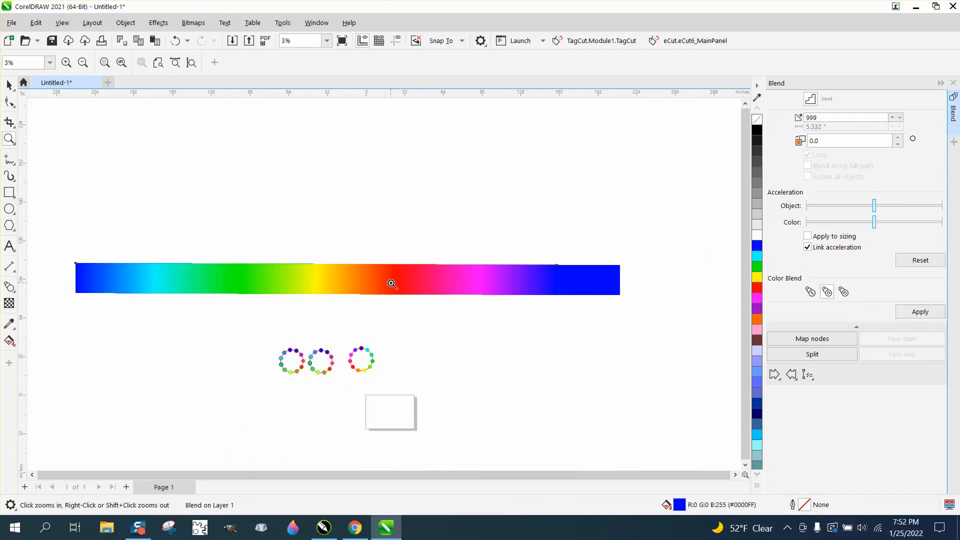
pyautogui.moveTo(62, 250); pyautogui.dragTo(637, 316)
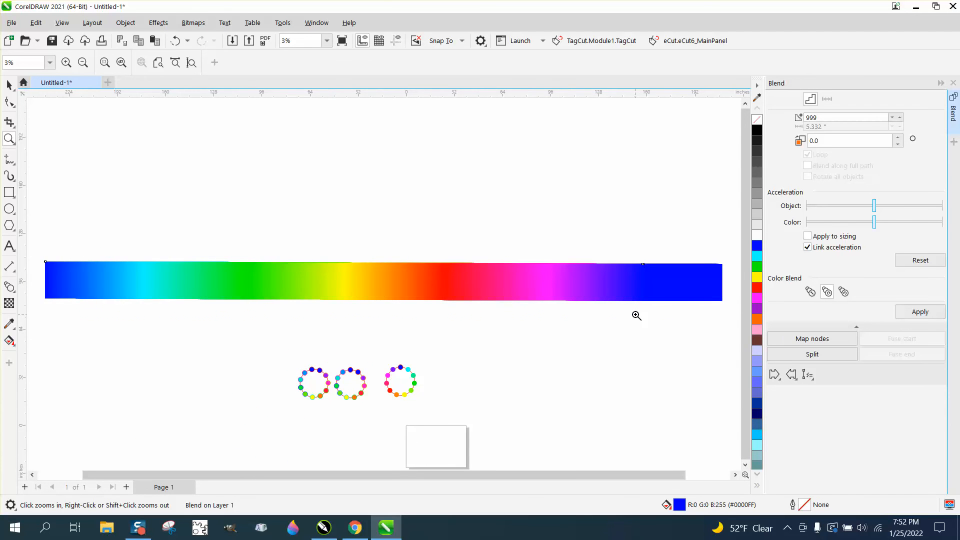